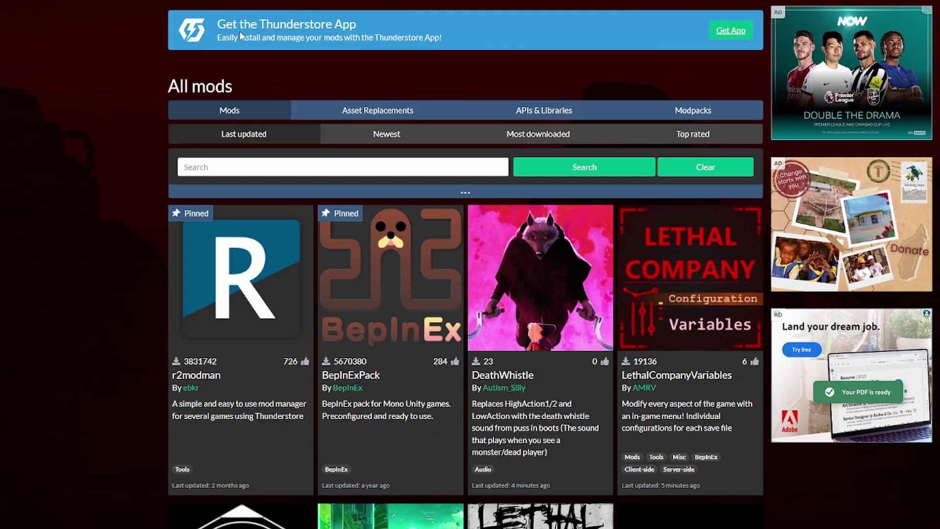
- Highlight the Thunderstore App promotion text and follow its download link
{"action": "left_click_drag", "start_coordinate": [22, 30], "coordinate": [211, 29]}
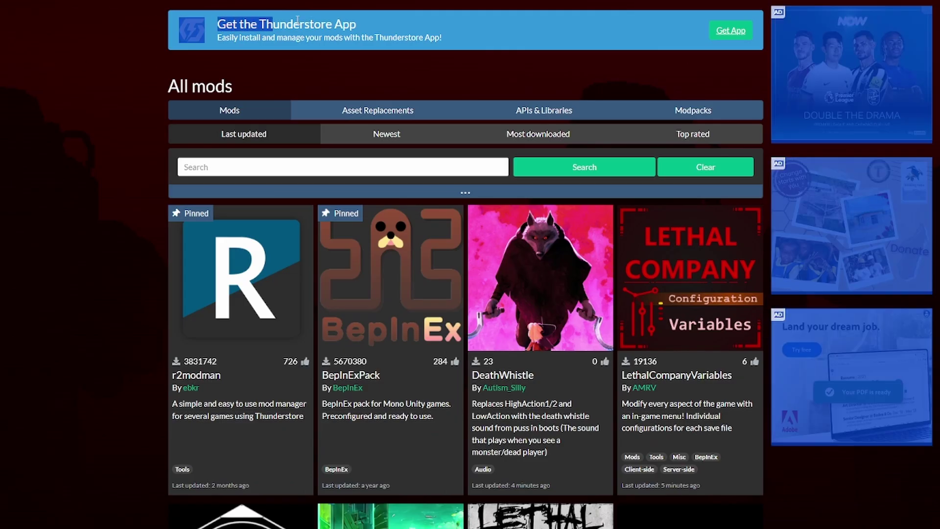
{"action": "left_click", "coordinate": [297, 21]}
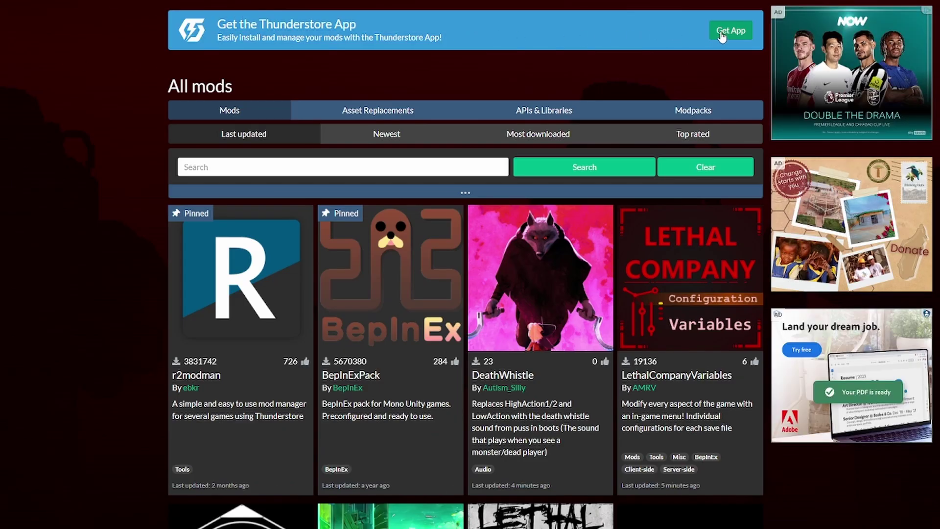
{"action": "left_click", "coordinate": [721, 32]}
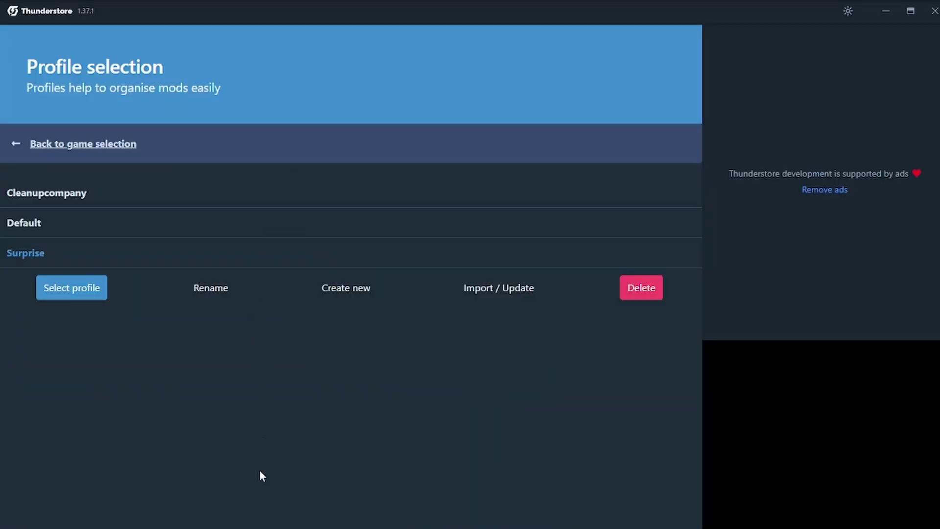
- Return to game selection, search for 'Lethal' and pick Lethal Company
{"action": "left_click", "coordinate": [59, 145]}
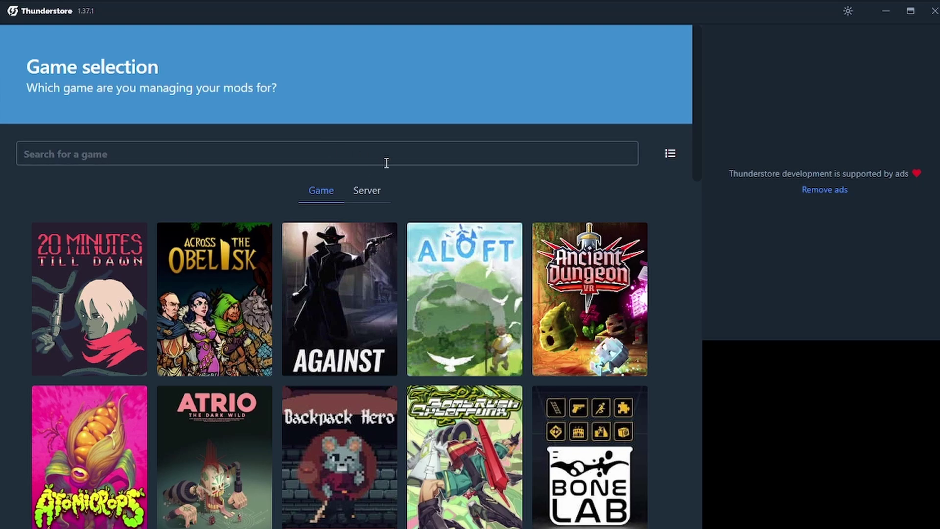
{"action": "scroll", "coordinate": [392, 314], "scroll_direction": "down", "scroll_amount": 1}
{"action": "scroll", "coordinate": [403, 373], "scroll_direction": "up", "scroll_amount": 1}
{"action": "left_click", "coordinate": [106, 155]}
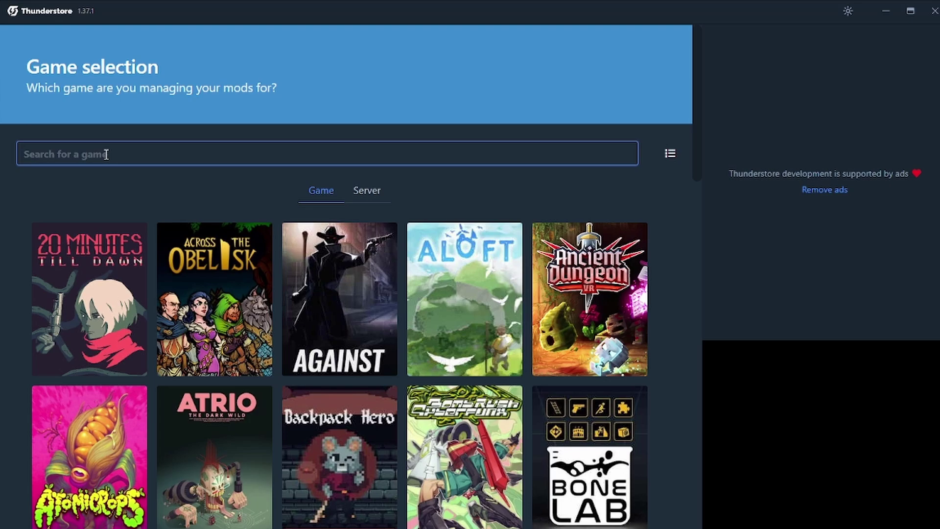
{"action": "type", "text": "Lethal"}
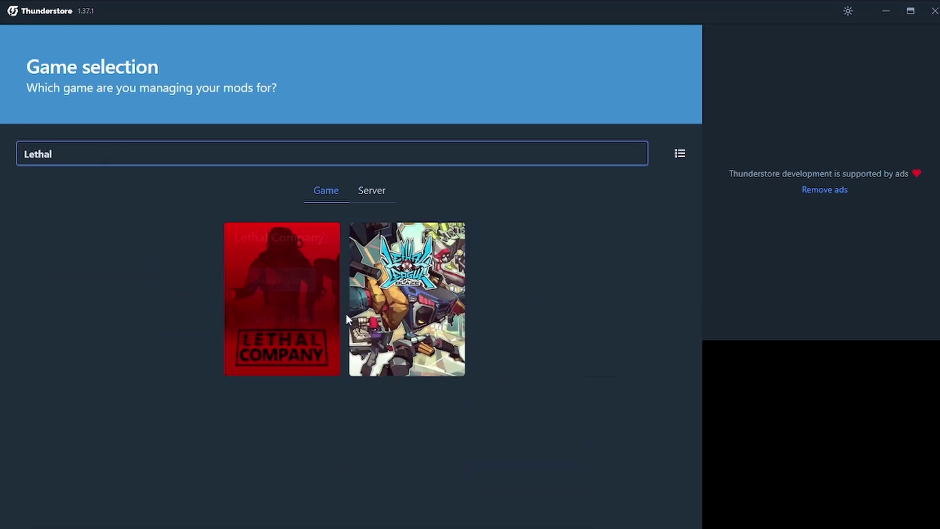
{"action": "left_click", "coordinate": [292, 280]}
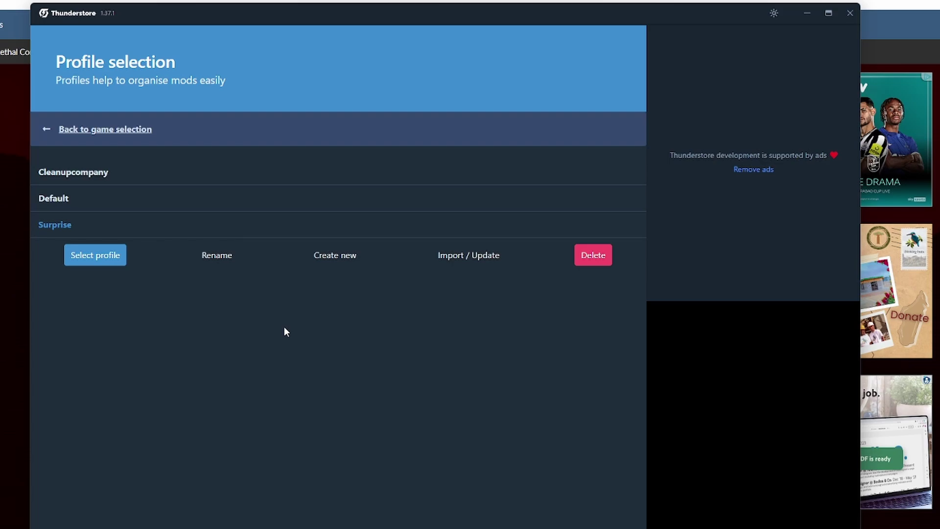
- Create a new Lethal Company profile named 'IM REALLY COOL' and load it
{"action": "left_click", "coordinate": [339, 264]}
{"action": "left_click", "coordinate": [254, 319]}
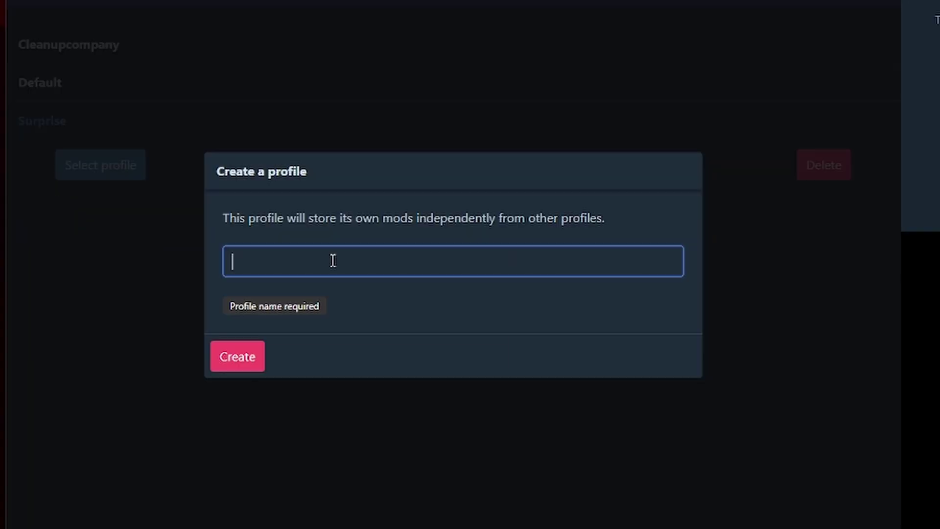
{"action": "type", "text": "IM REA"}
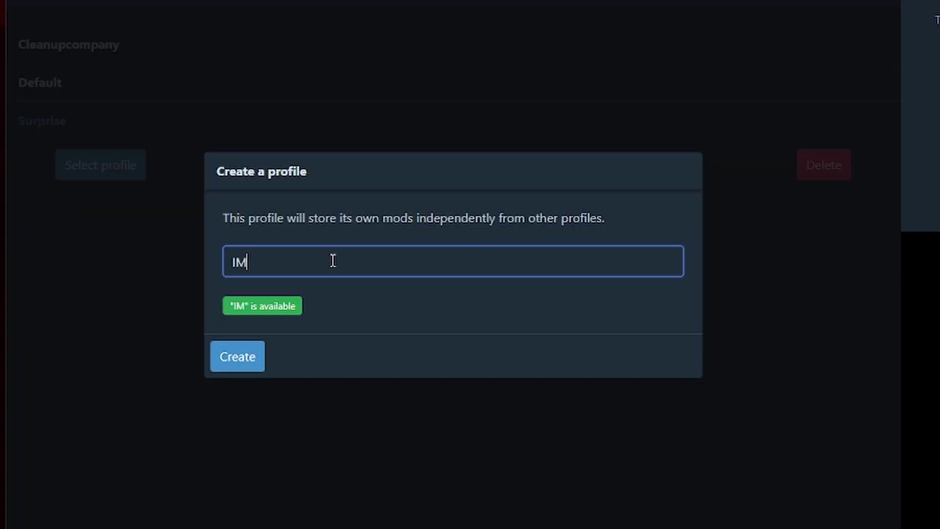
{"action": "type", "text": "LLY COOL"}
{"action": "key", "text": "Return"}
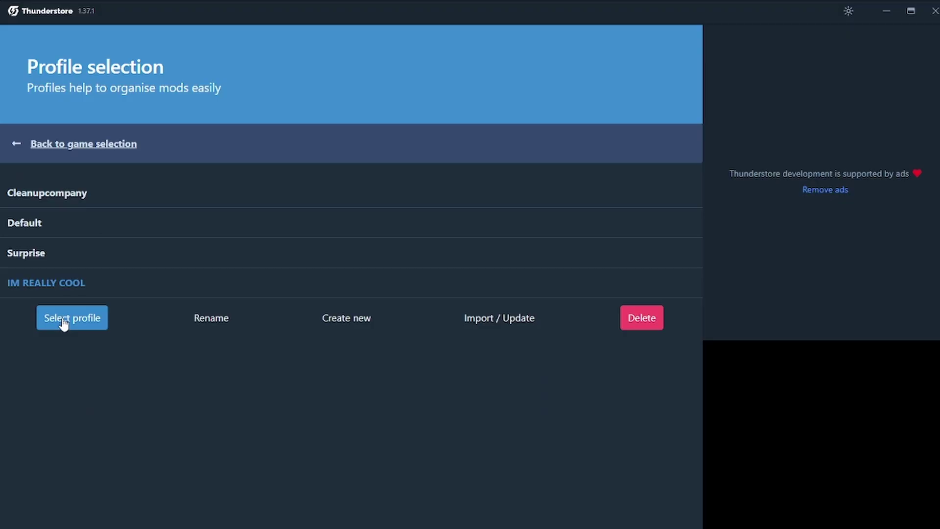
{"action": "left_click", "coordinate": [64, 322]}
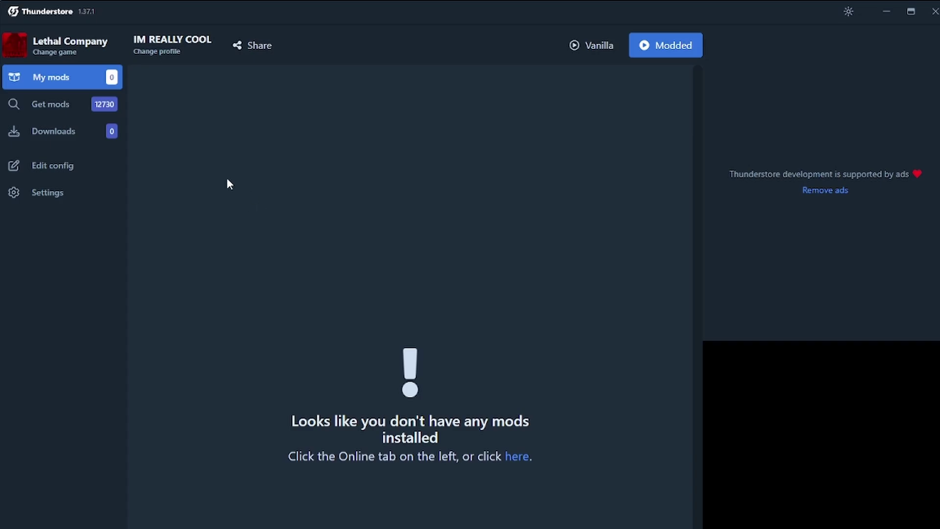
- Download the latest NasiSkinchikiSuits with its dependencies More_Suits and BepInExPack, then view My mods
{"action": "left_click", "coordinate": [59, 106]}
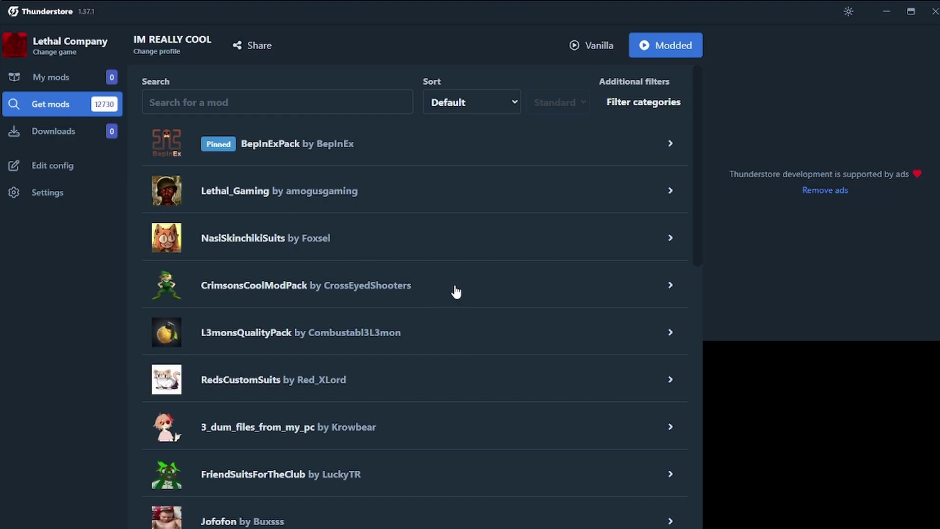
{"action": "left_click", "coordinate": [355, 241]}
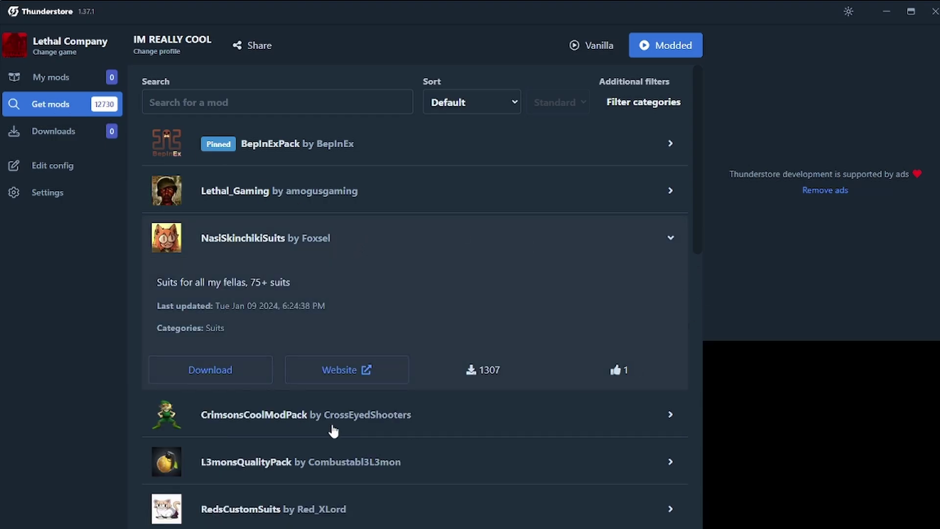
{"action": "left_click", "coordinate": [205, 376]}
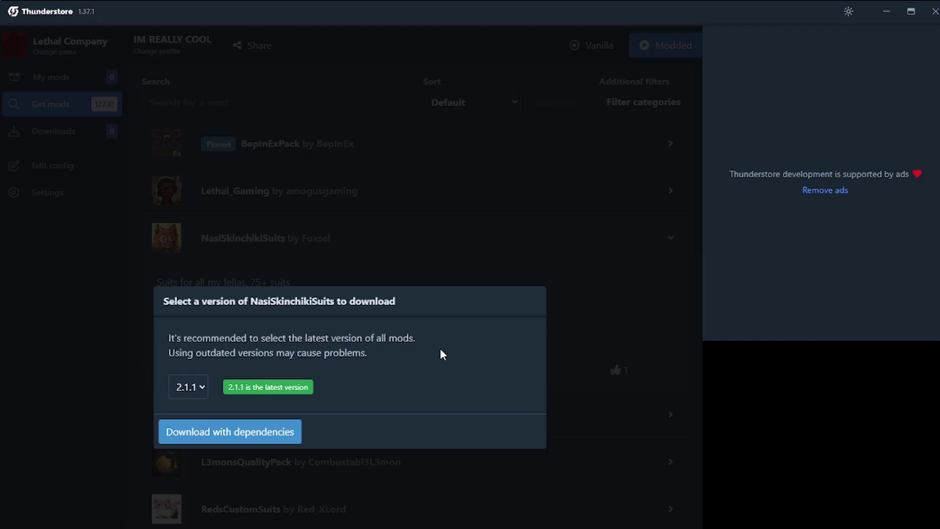
{"action": "left_click", "coordinate": [245, 435]}
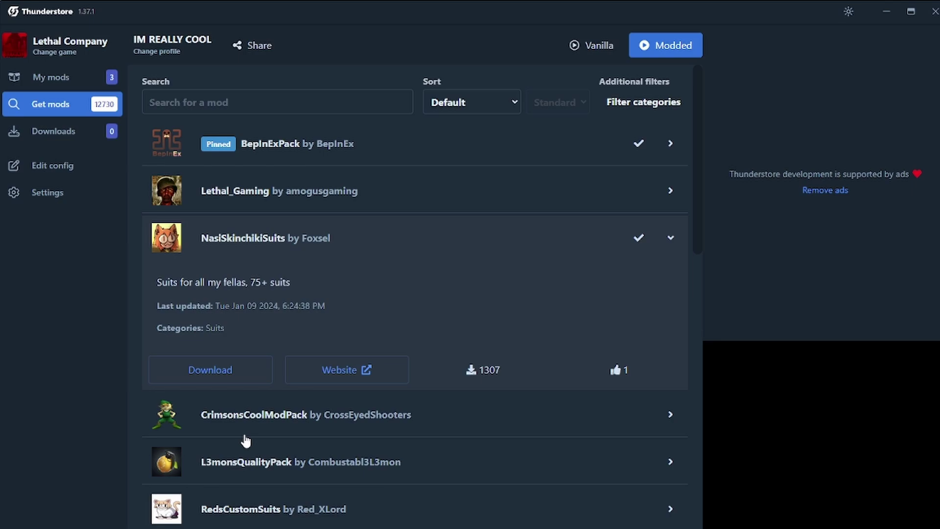
{"action": "left_click", "coordinate": [65, 79]}
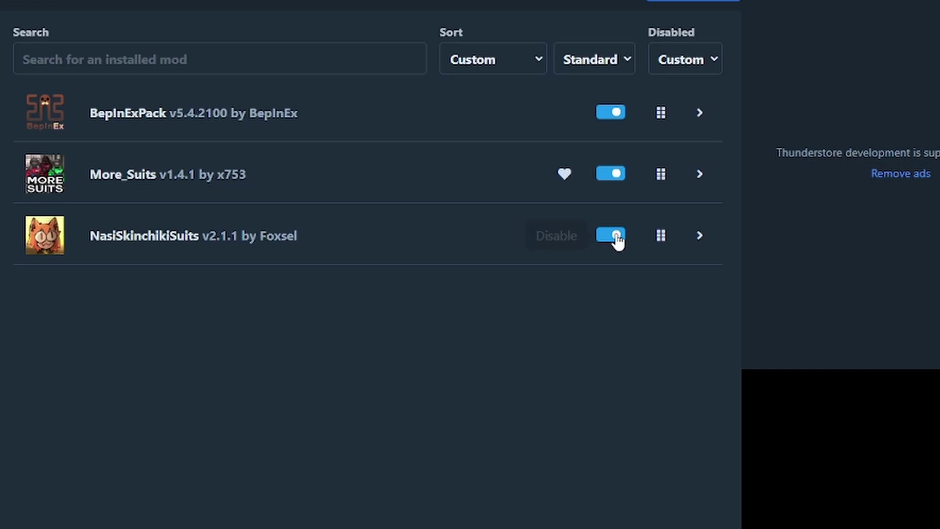
- Disable NasiSkinchikiSuits, glance at Get mods and Edit config, then return to My mods
{"action": "left_click", "coordinate": [612, 236]}
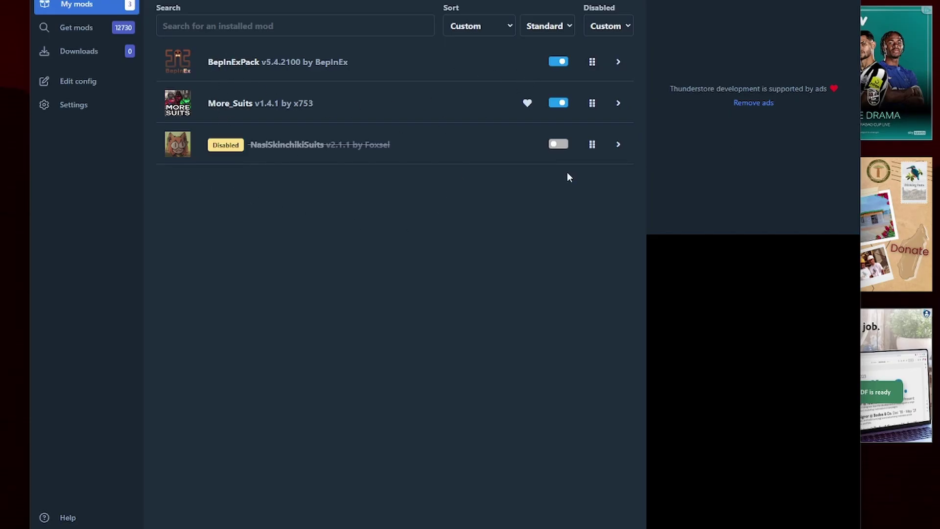
{"action": "left_click", "coordinate": [90, 38]}
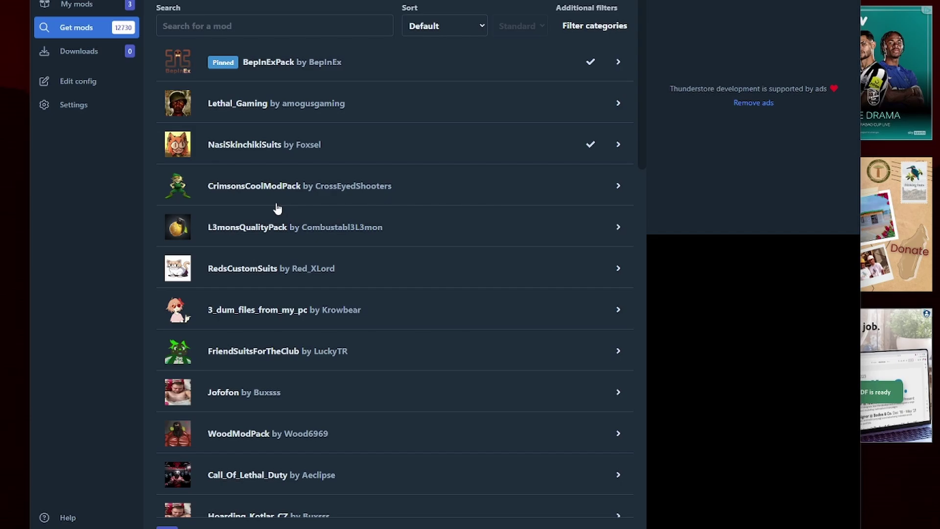
{"action": "left_click", "coordinate": [107, 10]}
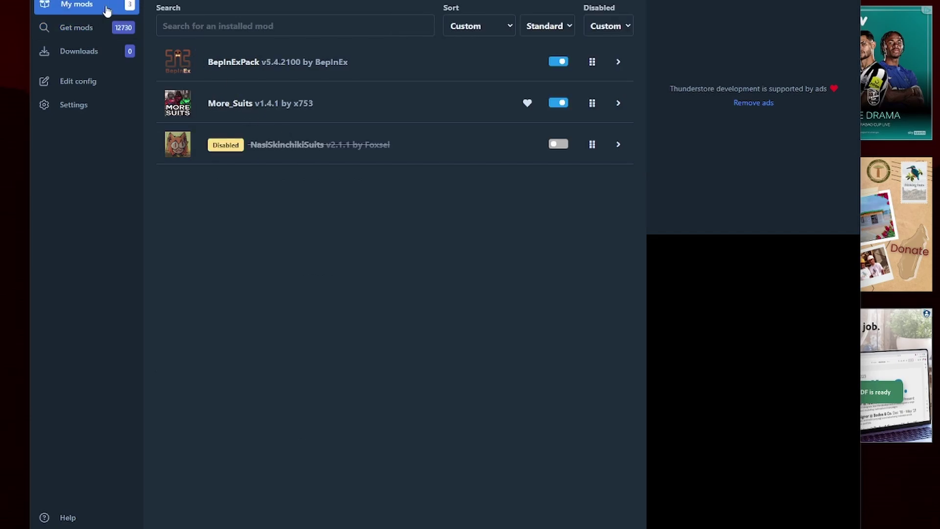
{"action": "left_click", "coordinate": [99, 81]}
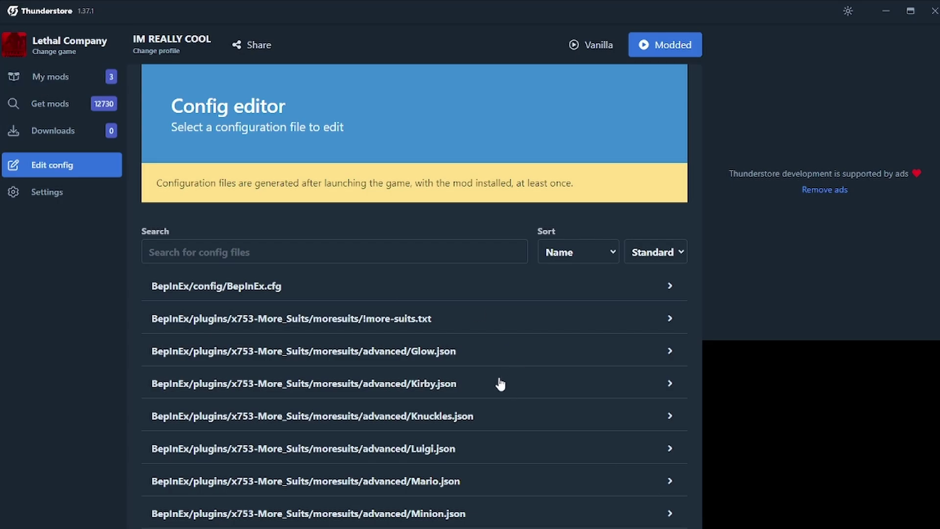
{"action": "left_click", "coordinate": [67, 82]}
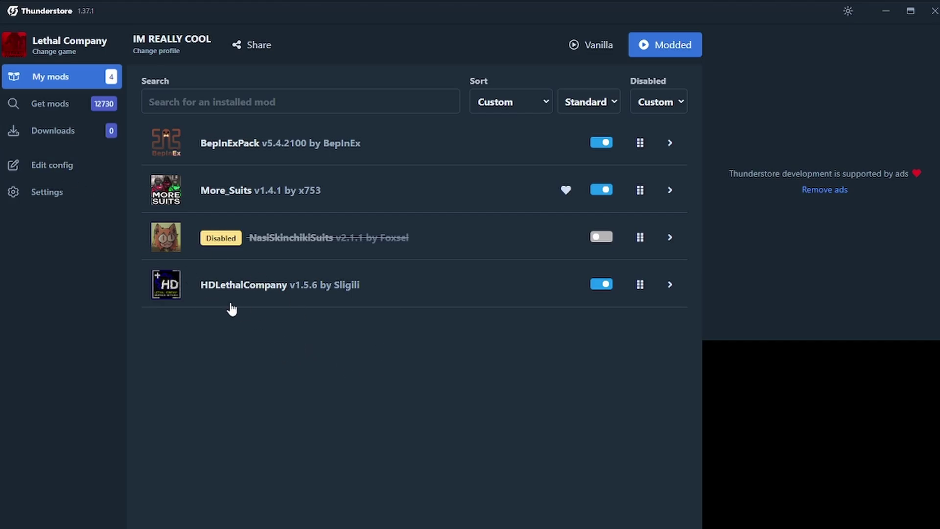
- In HDLethalCompany.cfg, change the resolution scale Value from 2.233 to 2.977
{"action": "left_click", "coordinate": [75, 168]}
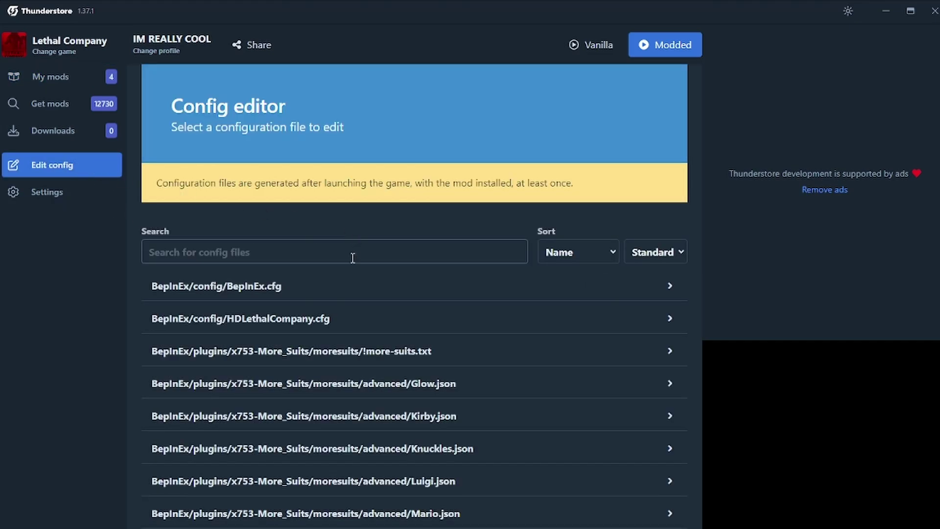
{"action": "left_click", "coordinate": [345, 324]}
{"action": "left_click", "coordinate": [252, 357]}
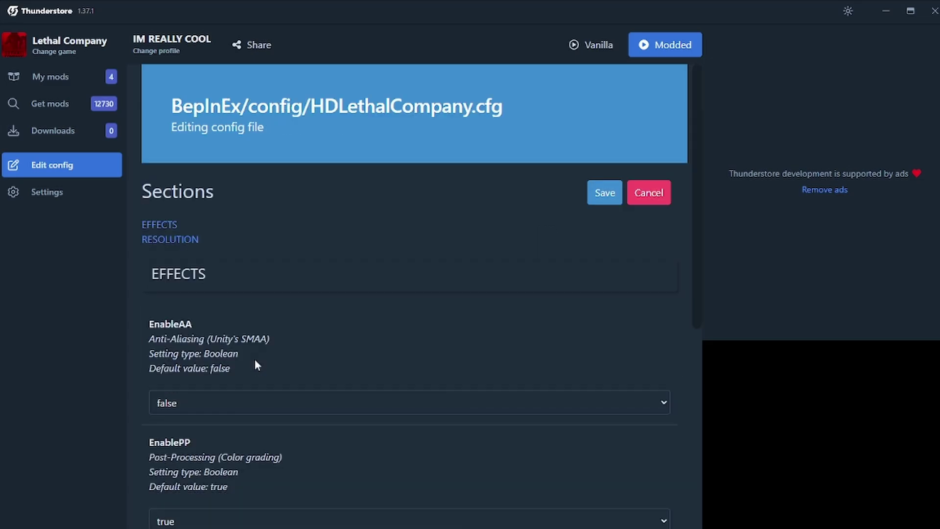
{"action": "scroll", "coordinate": [264, 356], "scroll_direction": "down", "scroll_amount": 2}
{"action": "scroll", "coordinate": [271, 354], "scroll_direction": "down", "scroll_amount": 15}
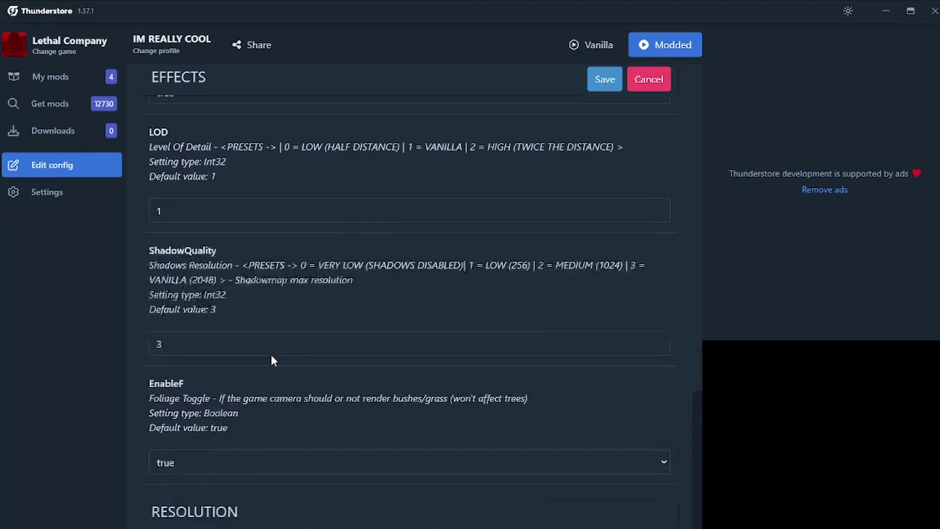
{"action": "left_click", "coordinate": [179, 524]}
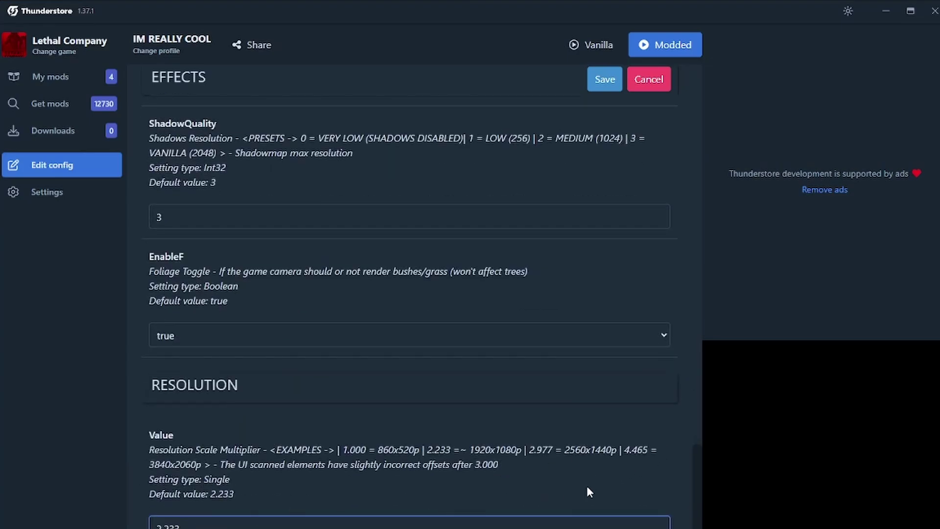
{"action": "left_click", "coordinate": [576, 462]}
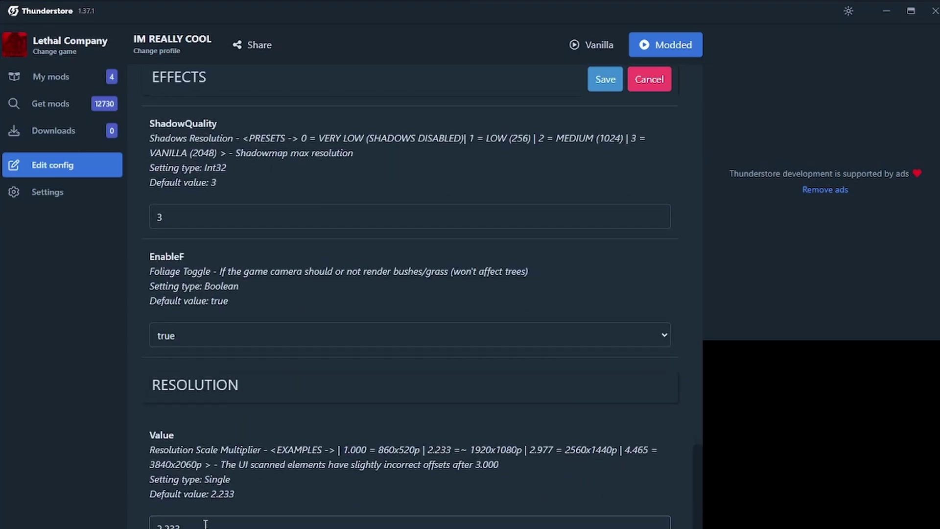
{"action": "left_click_drag", "start_coordinate": [205, 524], "coordinate": [165, 525]}
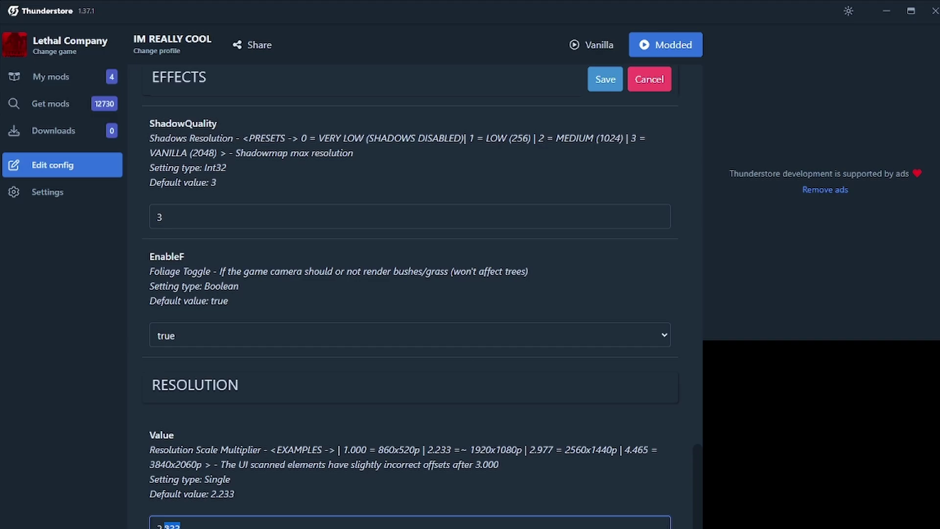
{"action": "type", "text": "977"}
{"action": "left_click", "coordinate": [266, 509]}
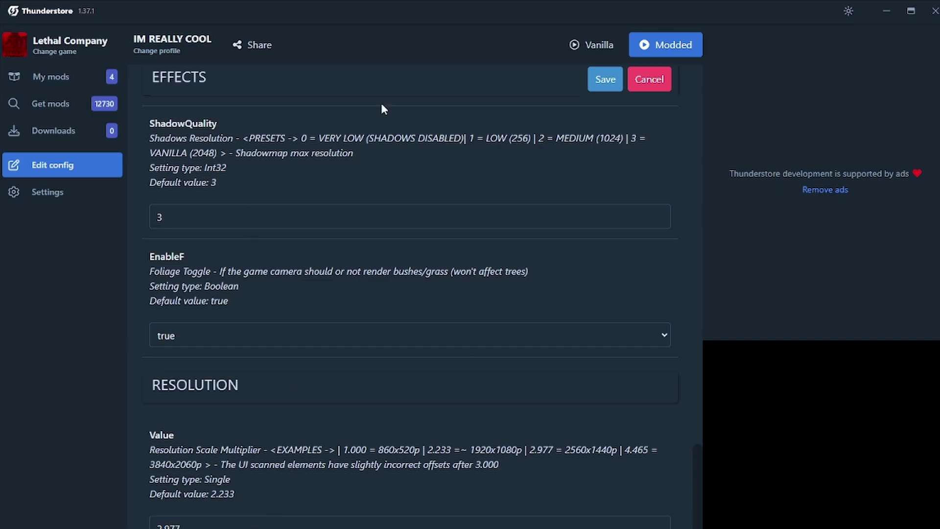
{"action": "scroll", "coordinate": [407, 127], "scroll_direction": "up", "scroll_amount": 5}
{"action": "left_click", "coordinate": [49, 76]}
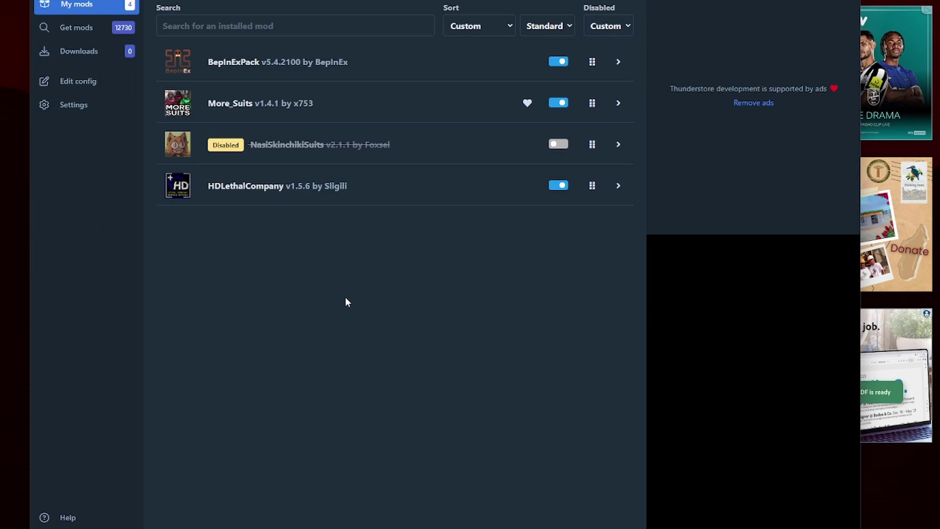
- Export the IM REALLY COOL profile as a share code from Settings and select the code
{"action": "left_click", "coordinate": [89, 105]}
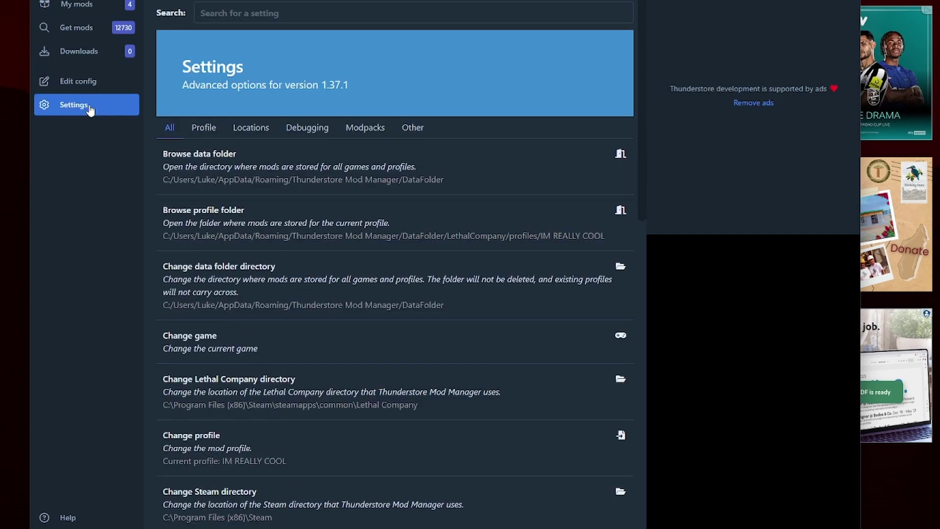
{"action": "scroll", "coordinate": [392, 235], "scroll_direction": "down", "scroll_amount": 8}
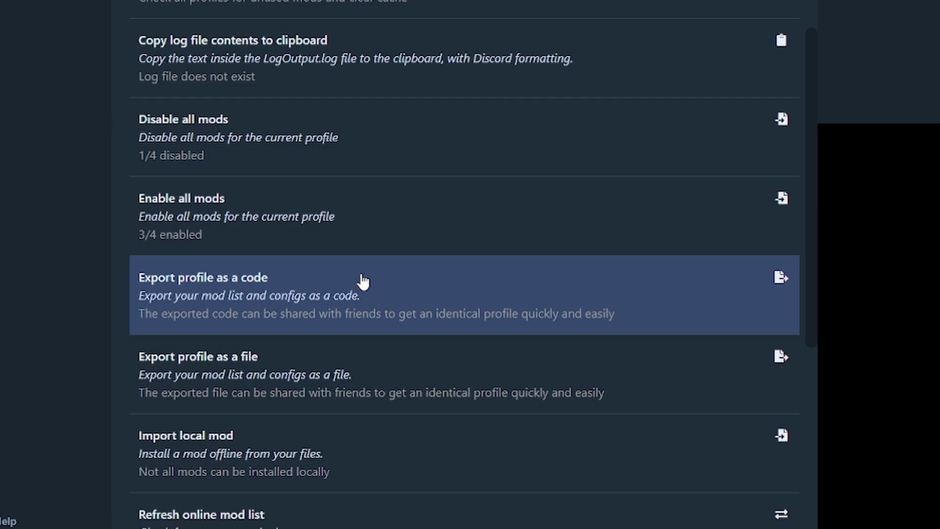
{"action": "left_click", "coordinate": [363, 281]}
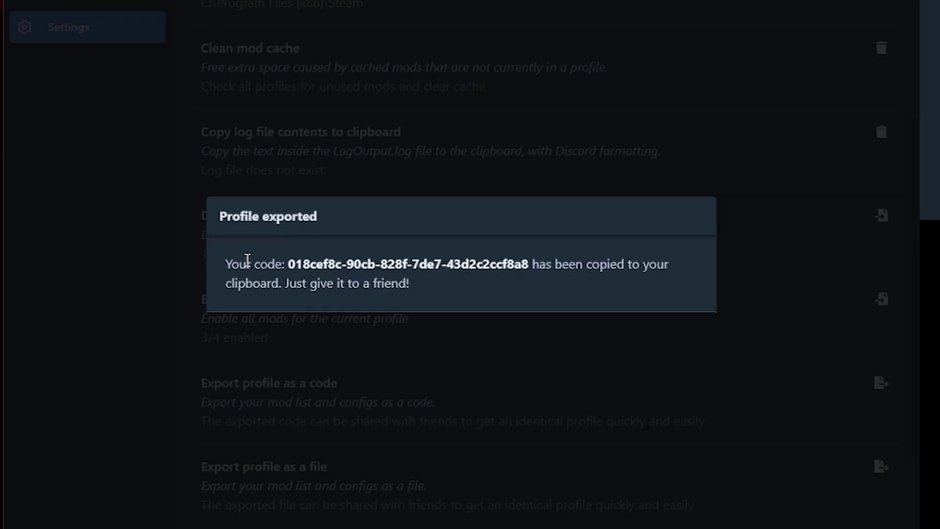
{"action": "left_click_drag", "start_coordinate": [290, 264], "coordinate": [528, 265]}
{"action": "key", "text": "ctrl+c"}
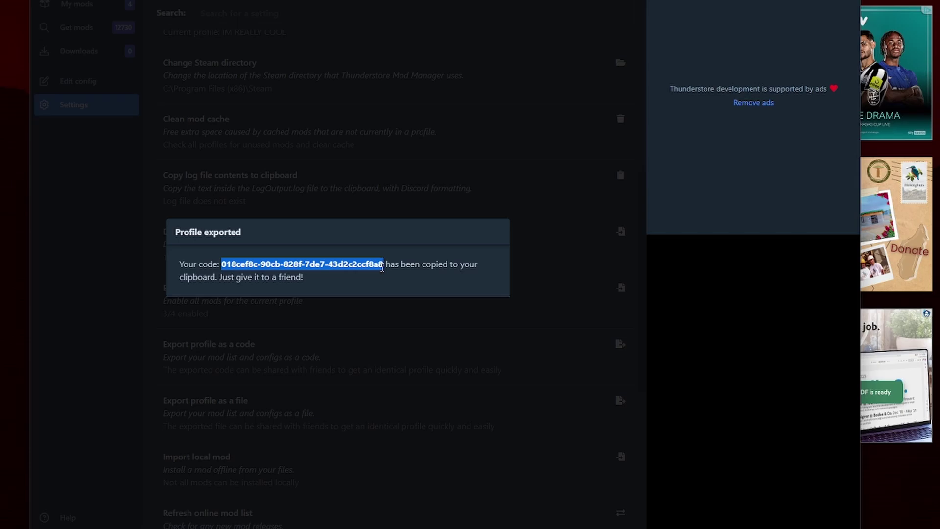
{"action": "left_click", "coordinate": [366, 185]}
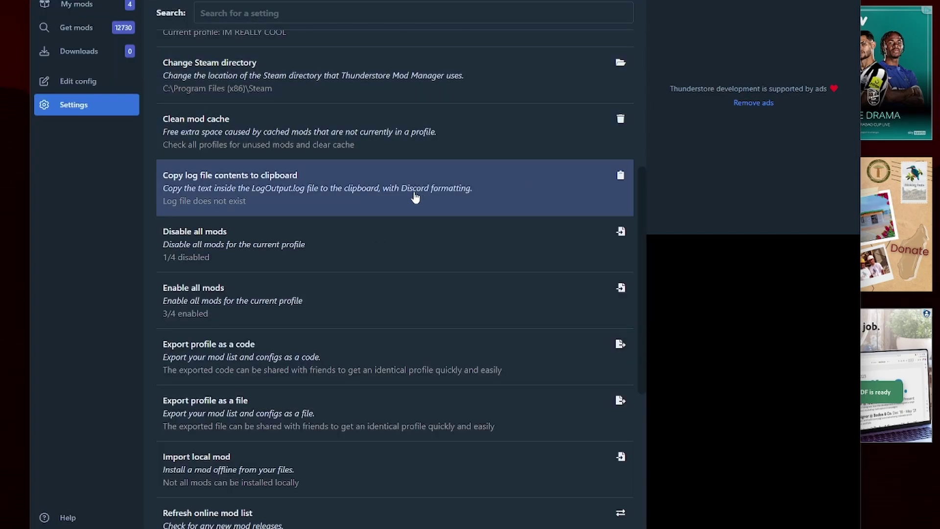
- Import a new profile from the pasted code, then cancel since IM REALLY COOL already exists
{"action": "left_click", "coordinate": [92, 6]}
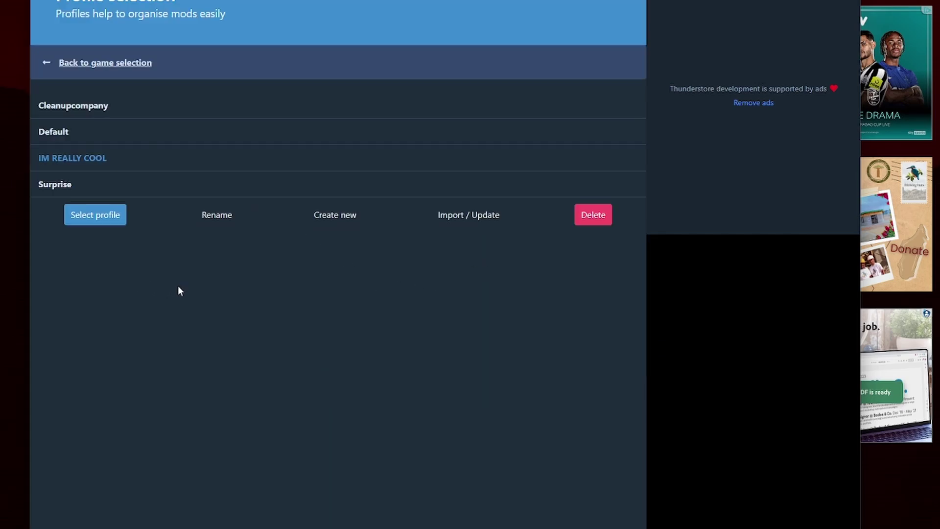
{"action": "left_click", "coordinate": [473, 220]}
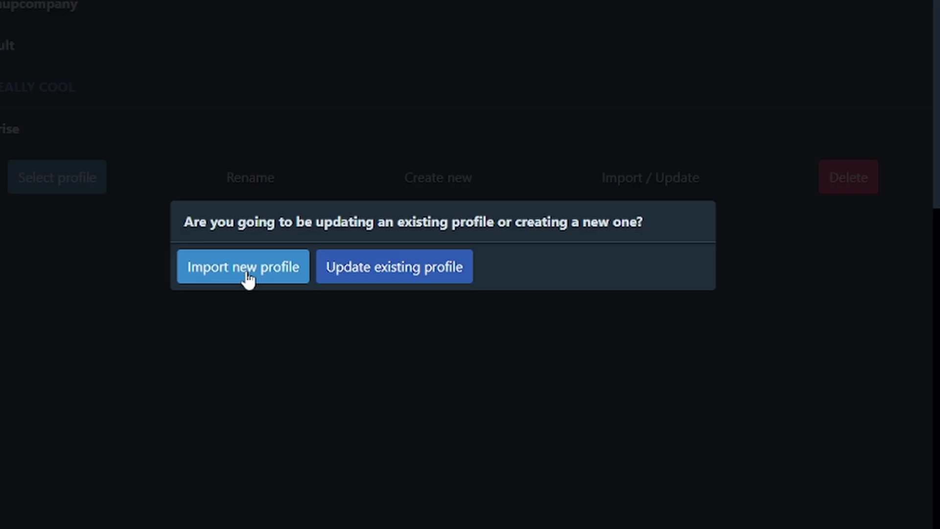
{"action": "left_click", "coordinate": [247, 277]}
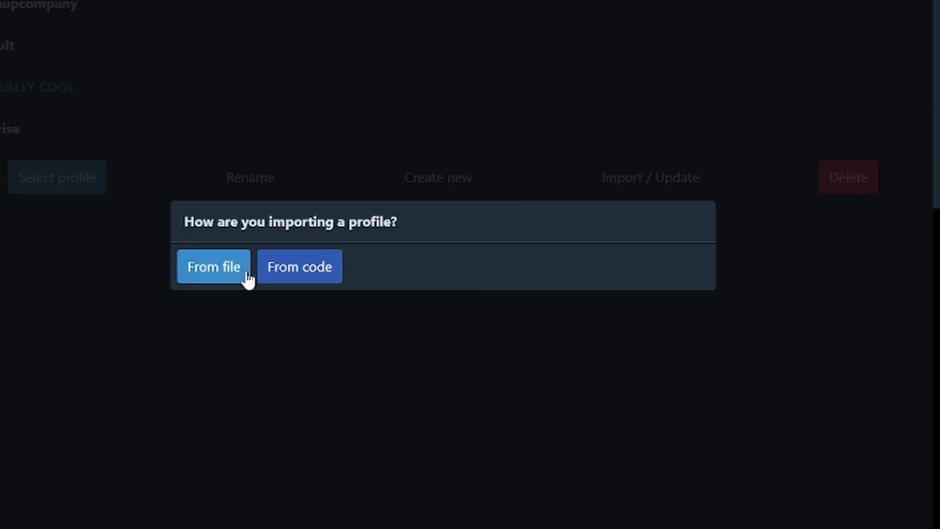
{"action": "left_click", "coordinate": [296, 274]}
{"action": "left_click", "coordinate": [275, 237]}
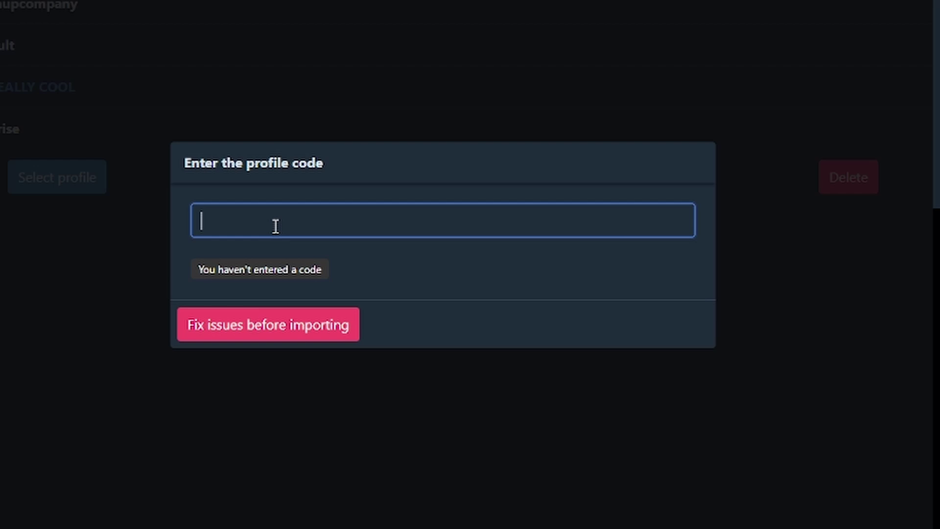
{"action": "key", "text": "ctrl+v"}
{"action": "left_click", "coordinate": [228, 332]}
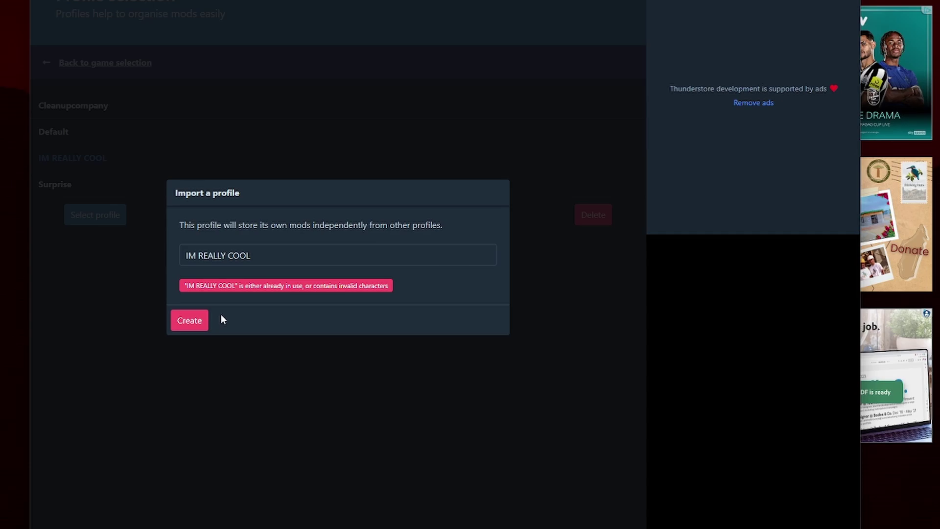
{"action": "left_click", "coordinate": [535, 290]}
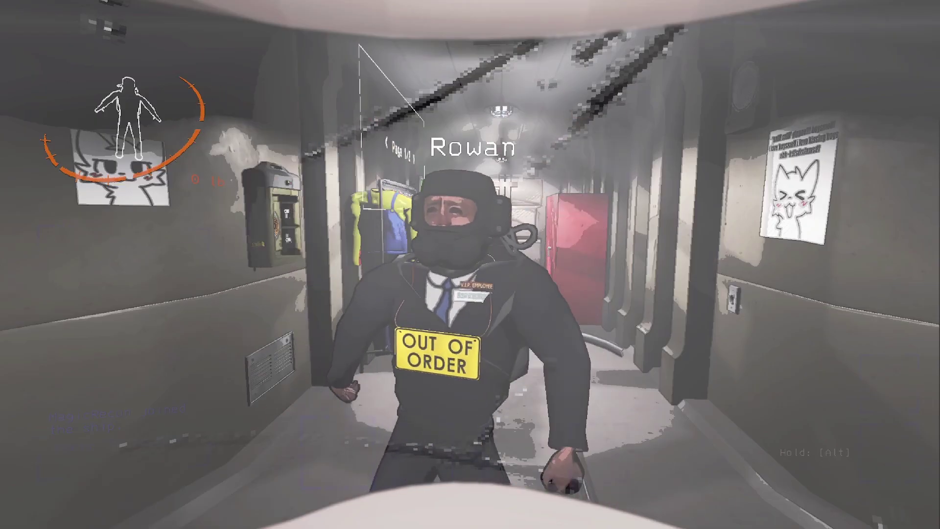
- Walk back down the ship corridor and open emote customization from the Alt emote wheel
{"action": "key", "text": "s"}
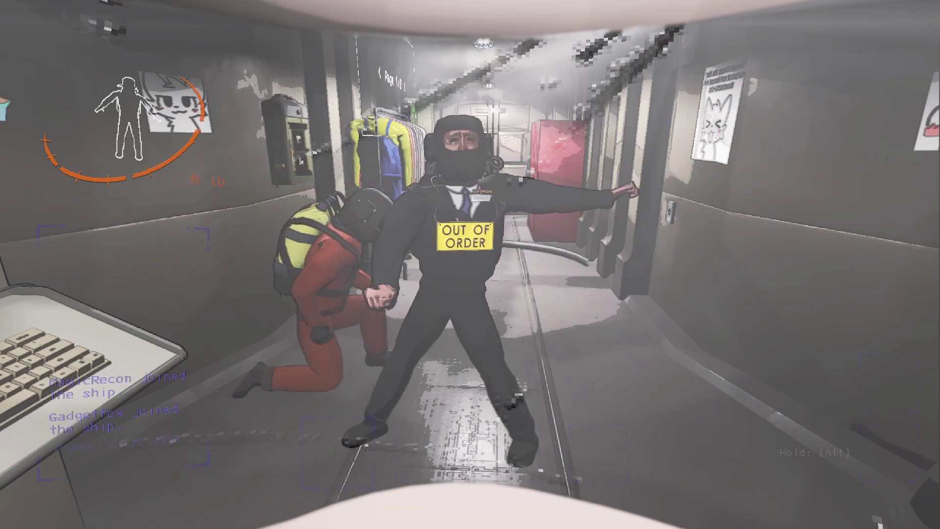
{"action": "key", "text": "alt"}
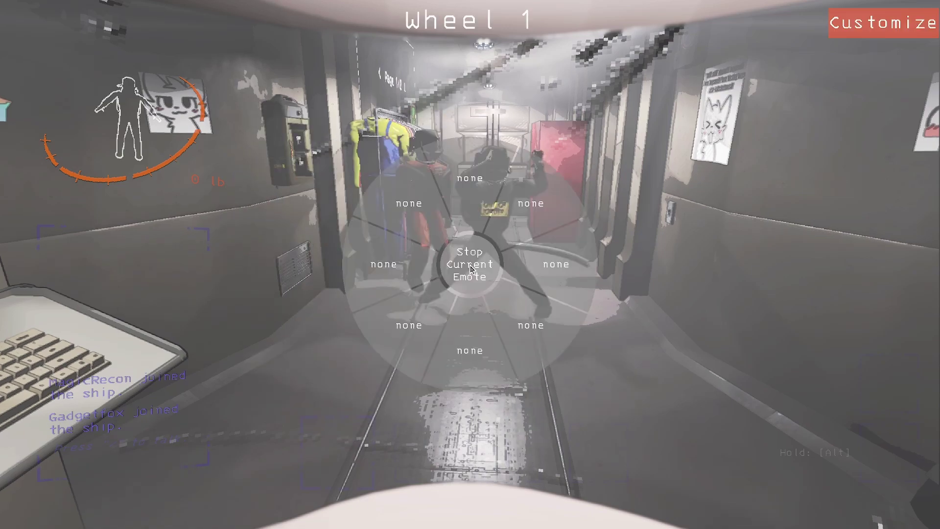
{"action": "left_click", "coordinate": [882, 22]}
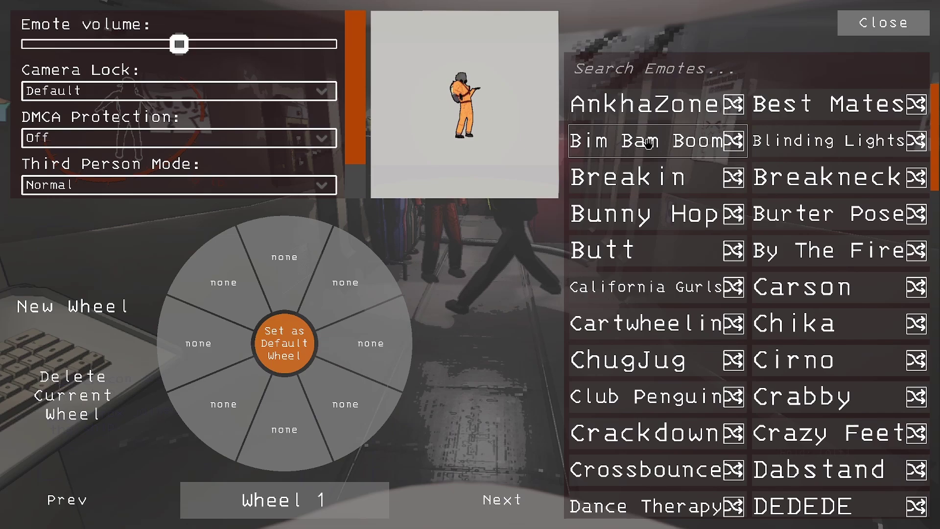